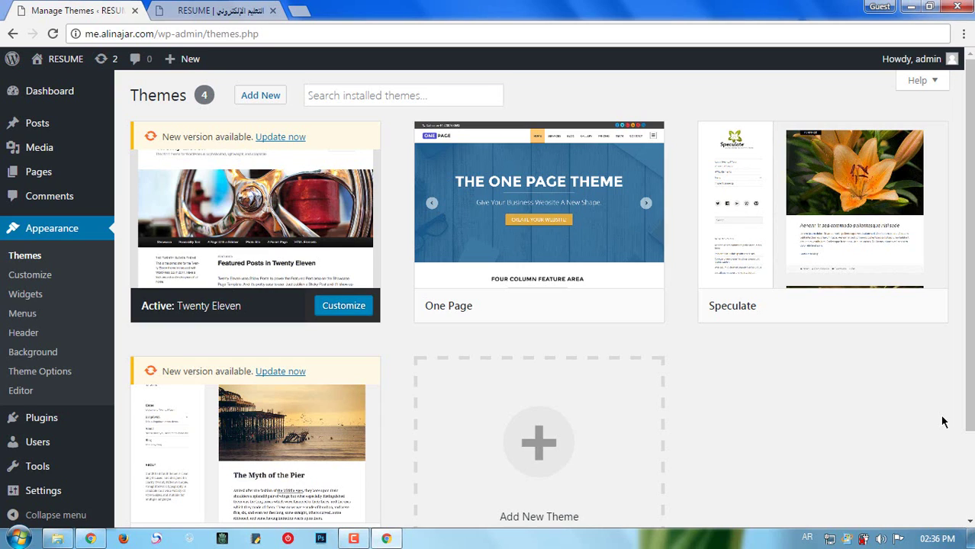
- Review how the e-learning blog post on the RESUME site looks with the current theme, including its header
mouse_move(65, 163)
click(246, 10)
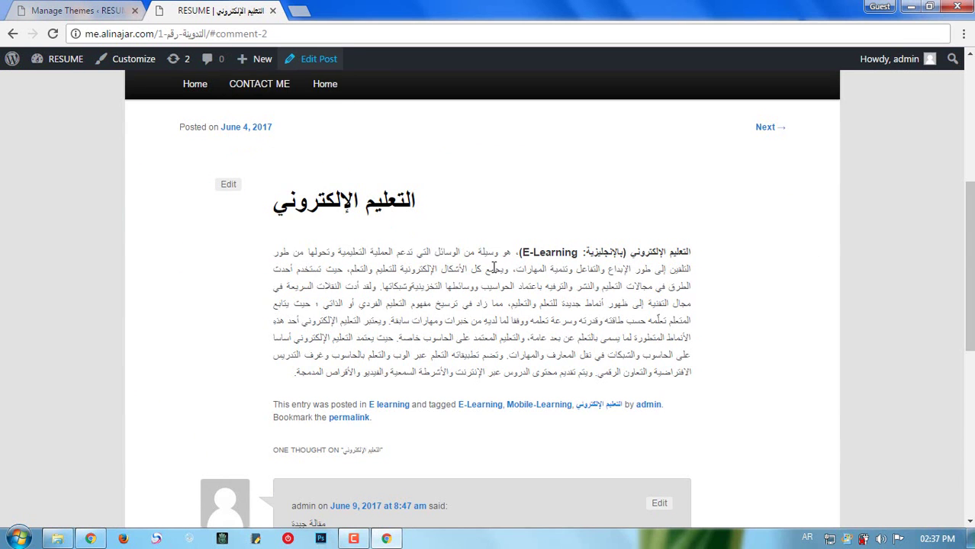
scroll(729, 268, down, 2)
scroll(941, 310, up, 5)
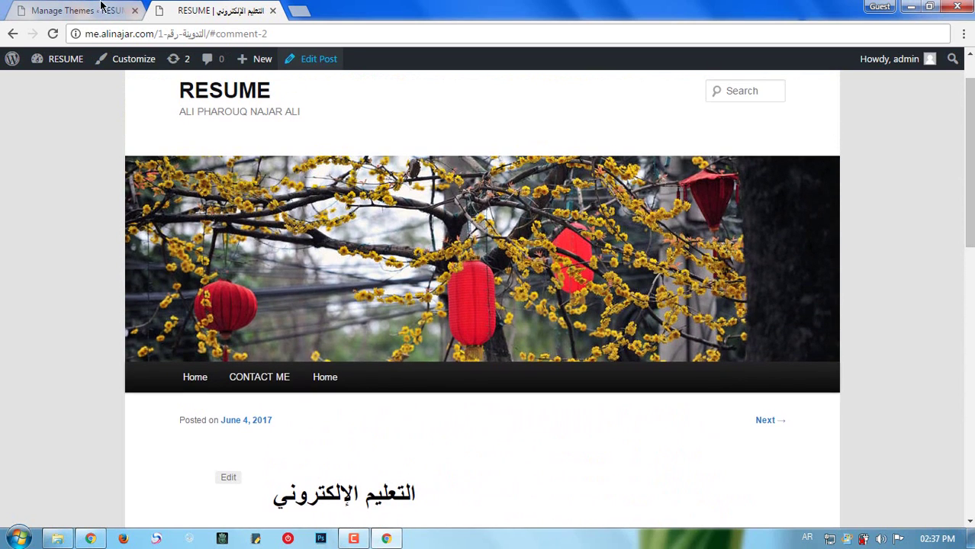
- Return to the installed themes and activate the Speculate theme
click(84, 10)
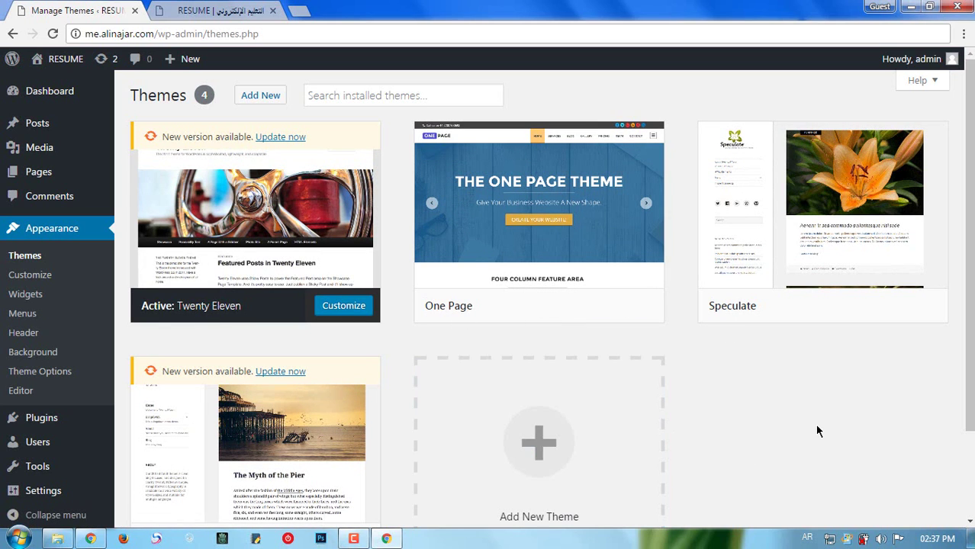
mouse_move(796, 279)
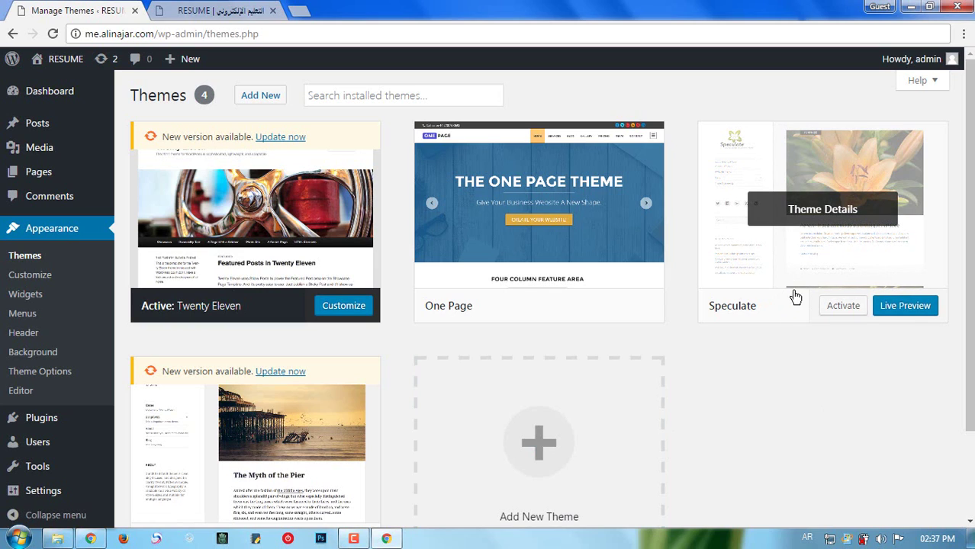
click(845, 307)
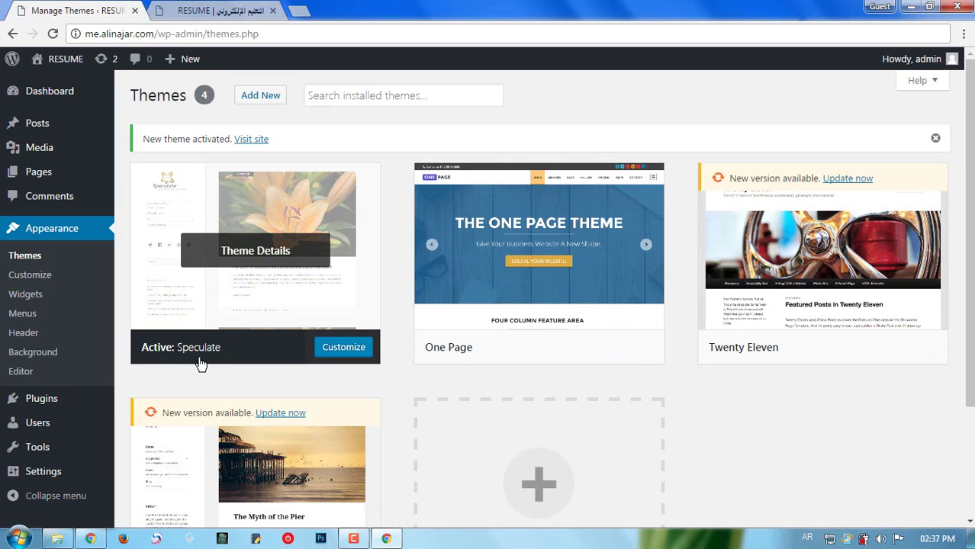
- Reload the e-learning post on the site and check its look under the newly activated theme
click(222, 10)
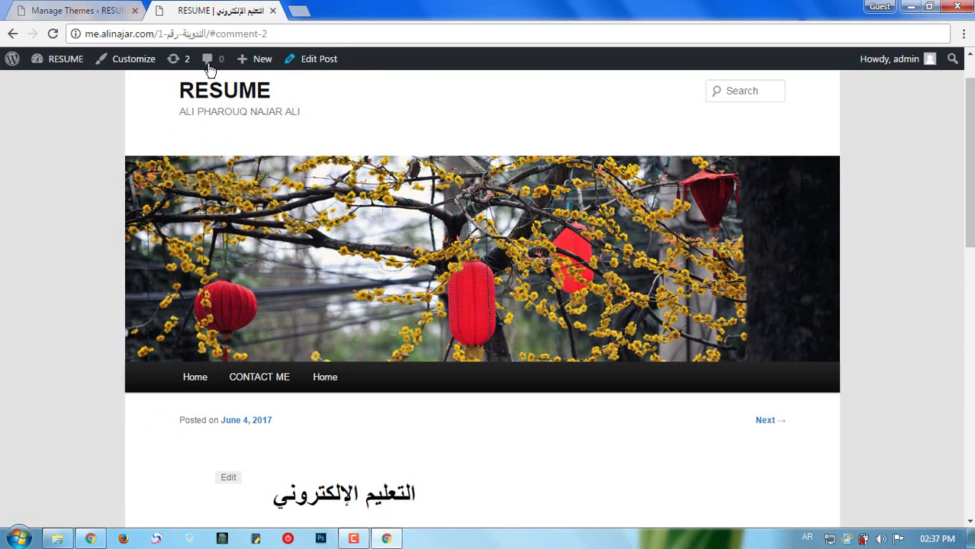
right_click(91, 160)
click(128, 206)
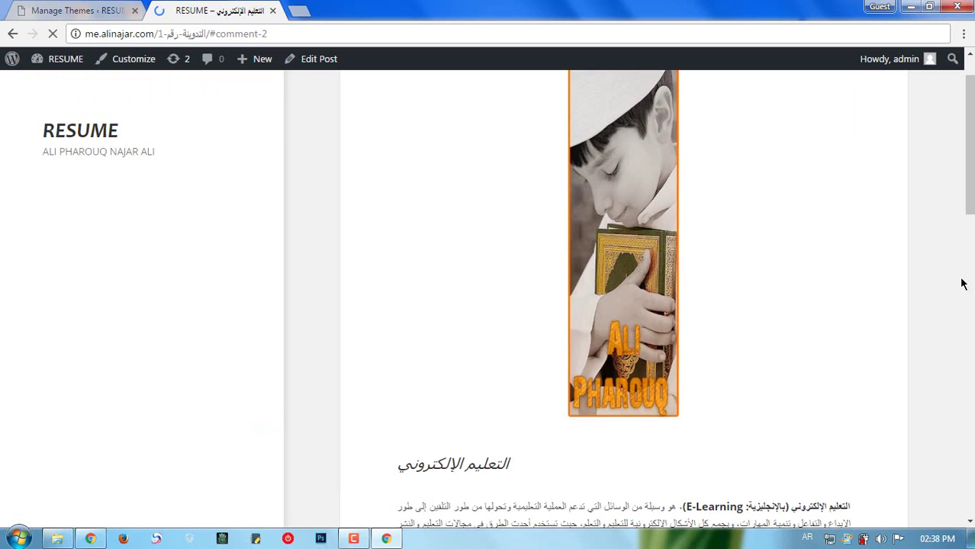
drag(970, 174, 970, 162)
- Go back to theme management and read the Twenty Fifteen theme's details, including its description and tags, then close them
key(ctrl+shift+Tab)
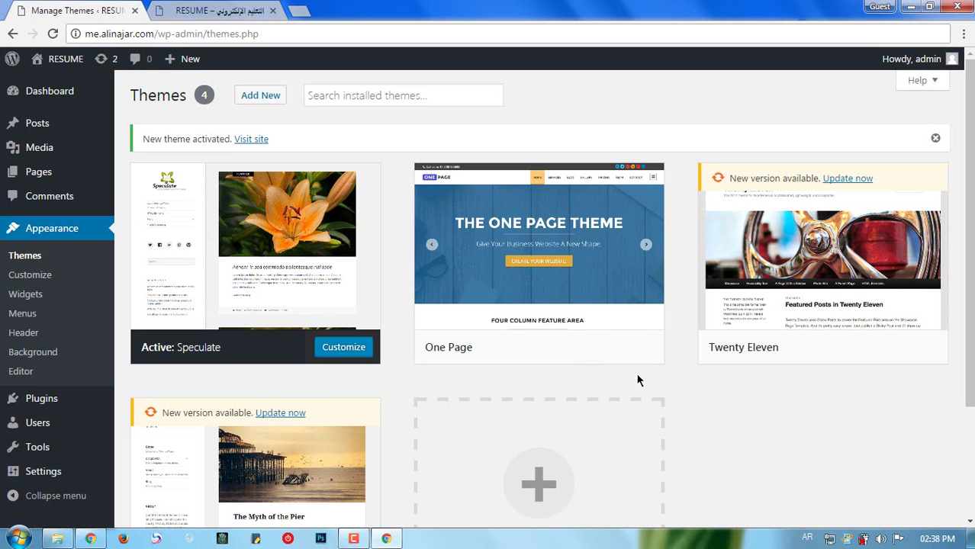
drag(969, 224, 969, 300)
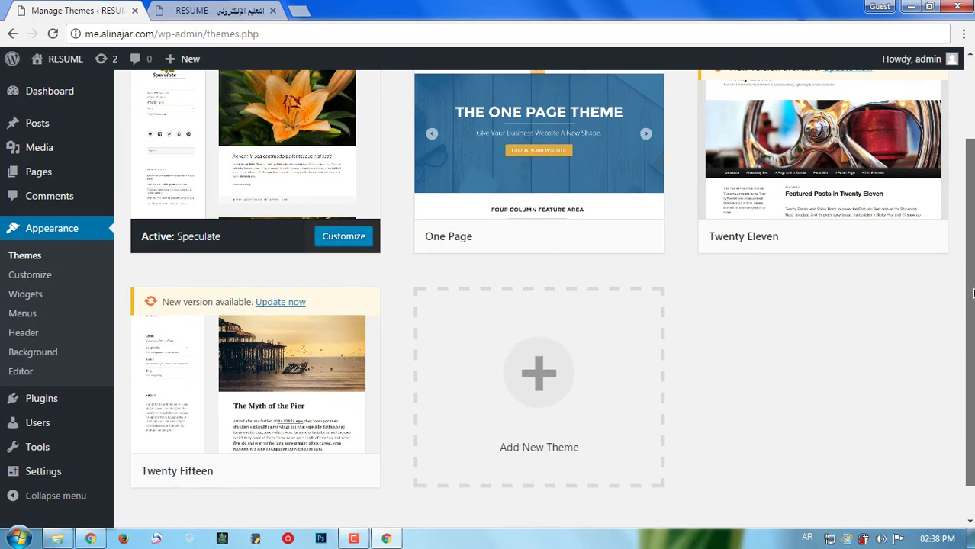
mouse_move(273, 364)
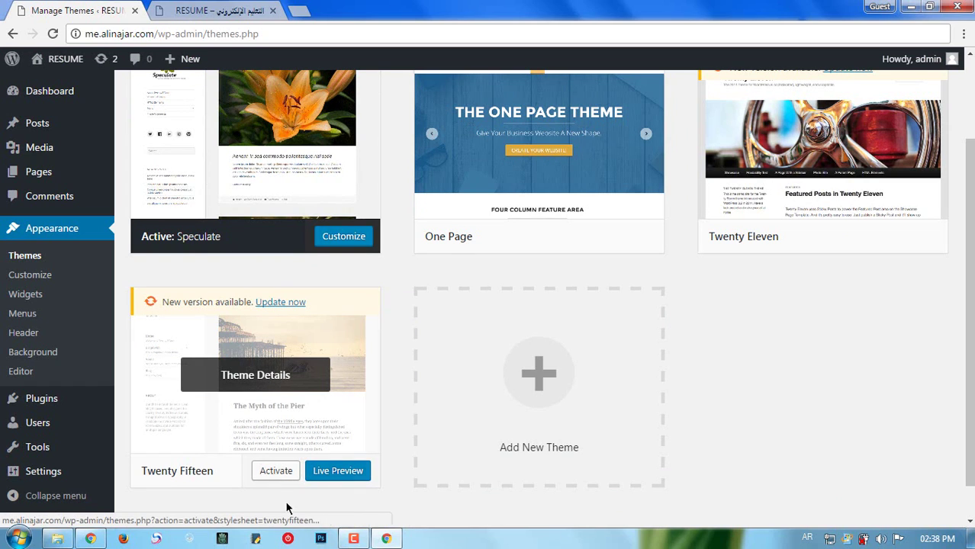
click(276, 384)
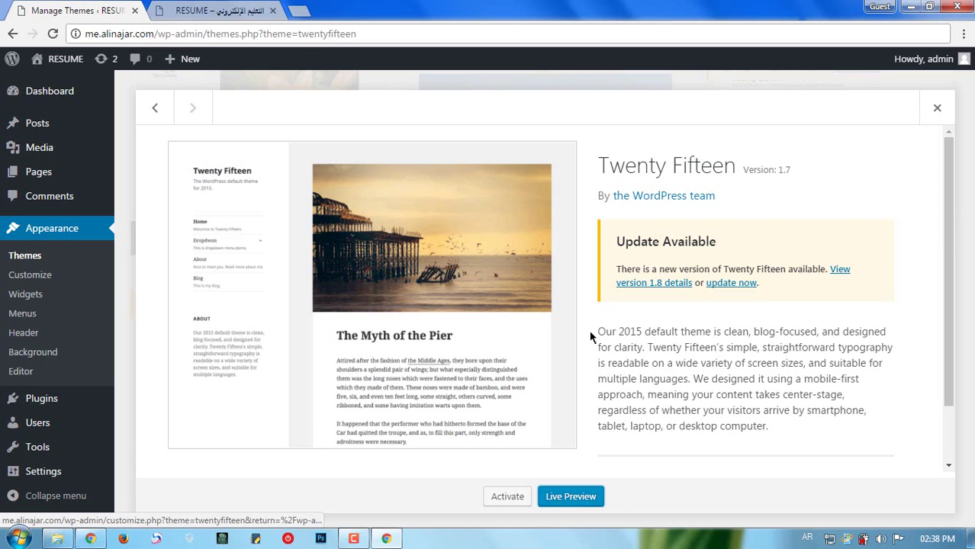
scroll(942, 306, down, 2)
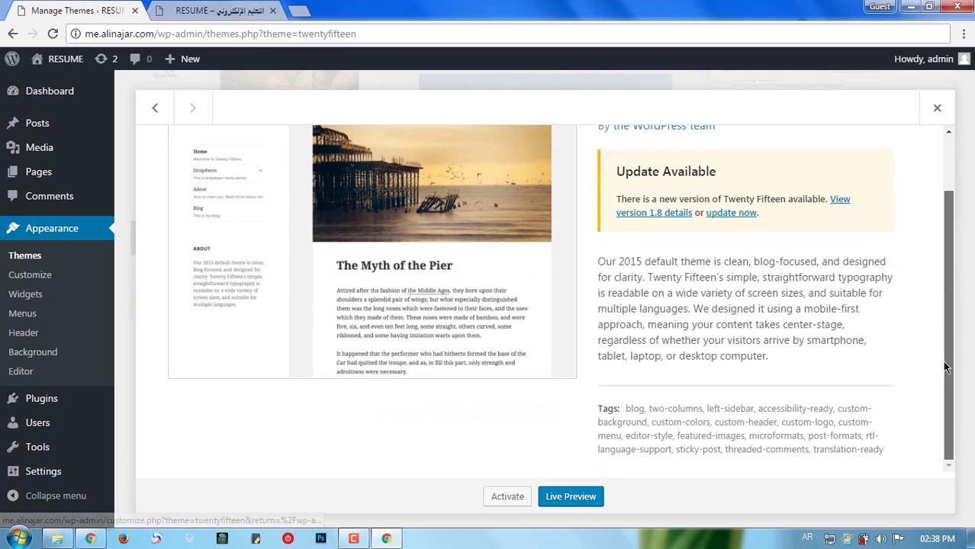
scroll(947, 332, up, 2)
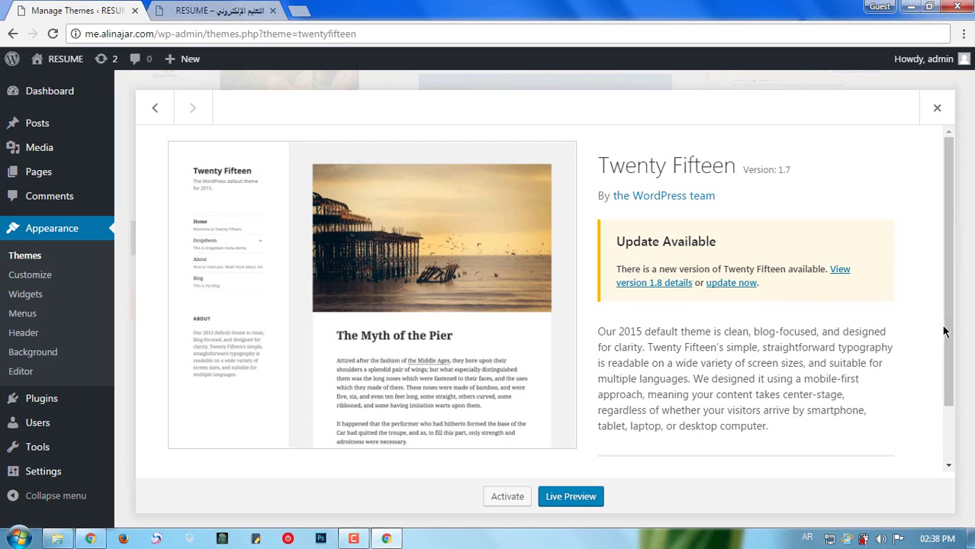
drag(949, 330, 942, 427)
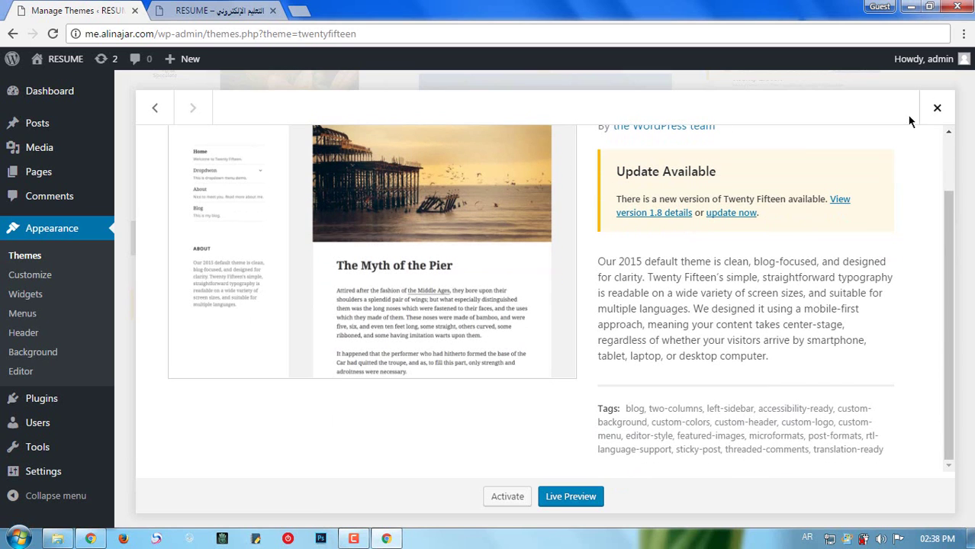
click(941, 111)
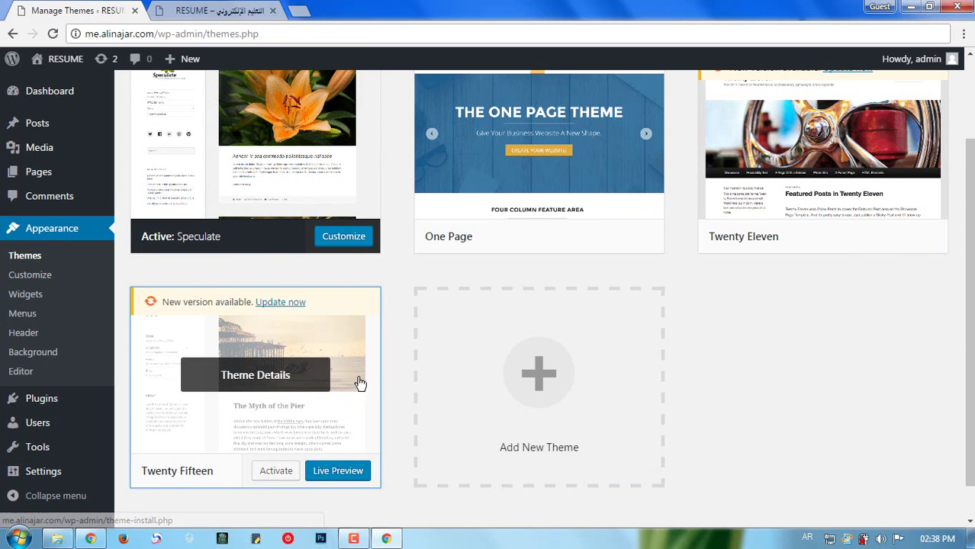
- View the One Page theme's details and close them again
scroll(971, 323, up, 2)
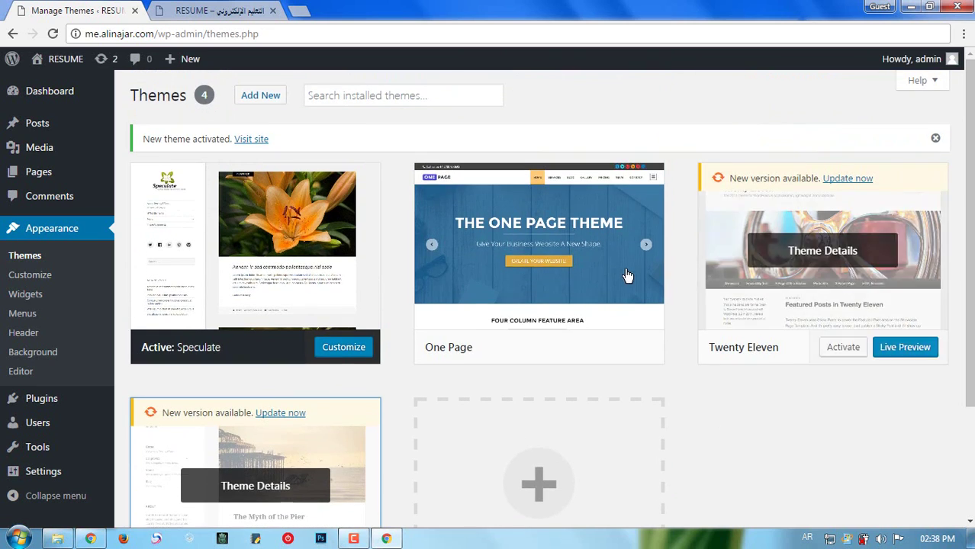
click(550, 270)
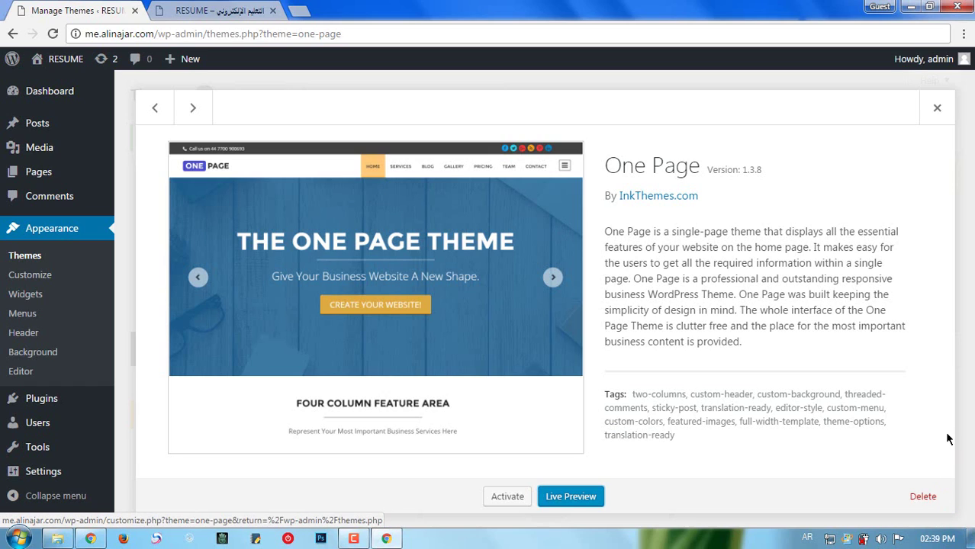
click(938, 110)
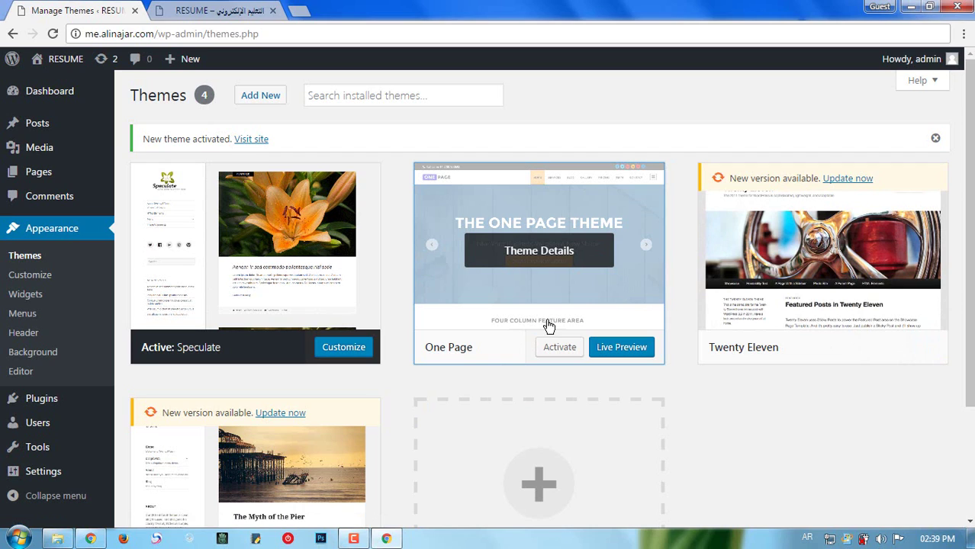
- Start adding a new theme and browse through the whole list of featured themes
mouse_move(789, 298)
scroll(967, 229, down, 2)
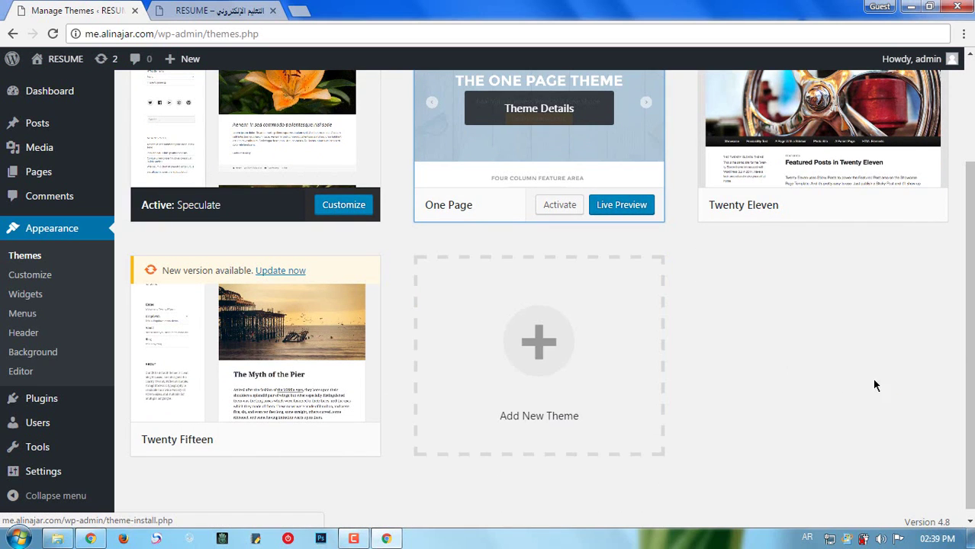
scroll(967, 305, up, 2)
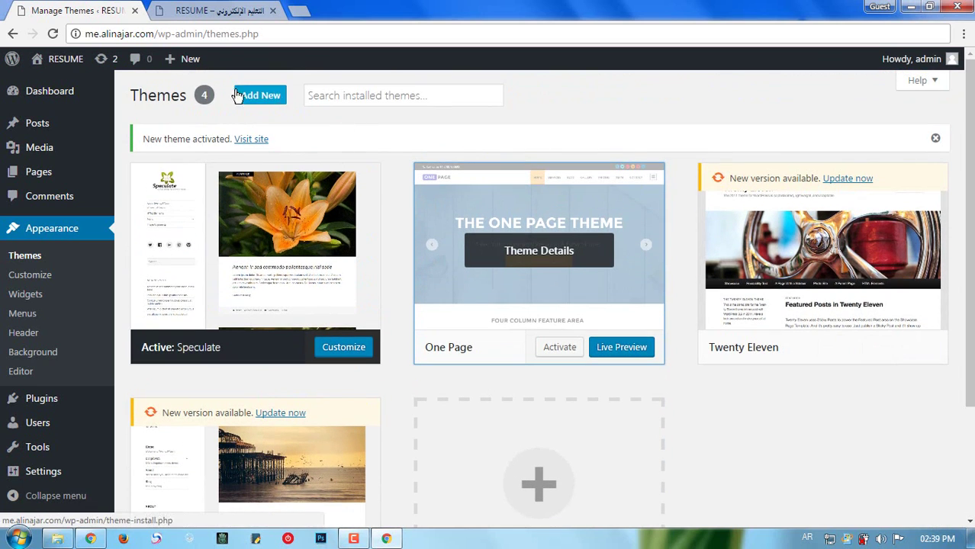
mouse_move(182, 69)
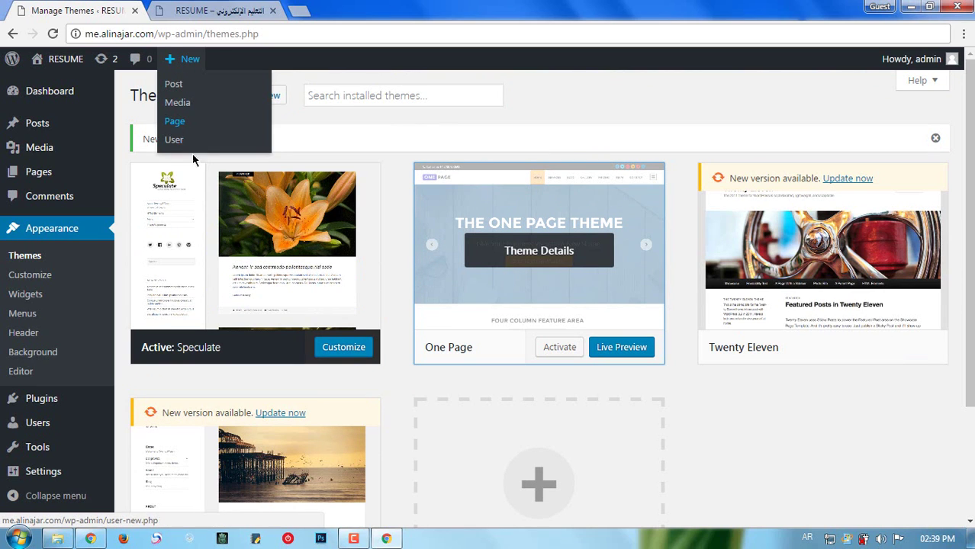
click(273, 99)
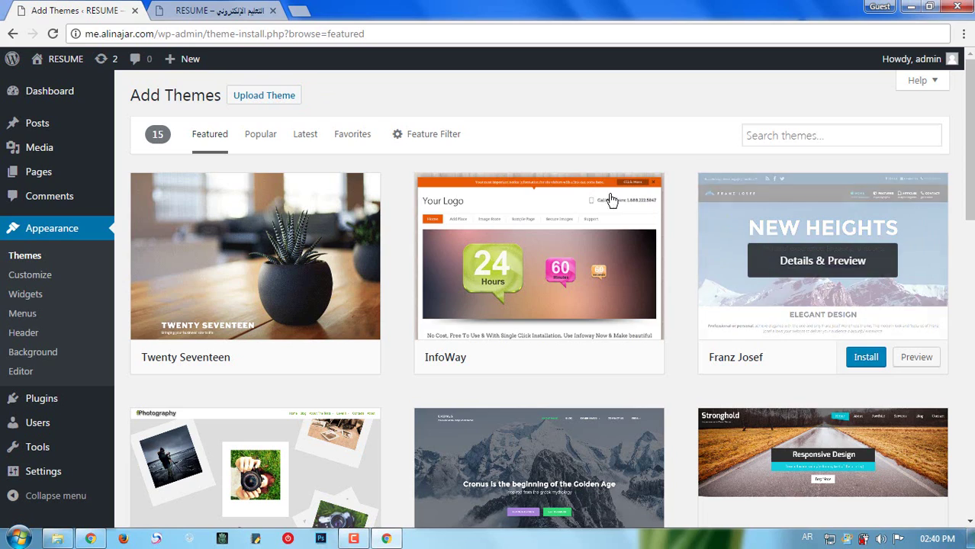
scroll(967, 168, down, 3)
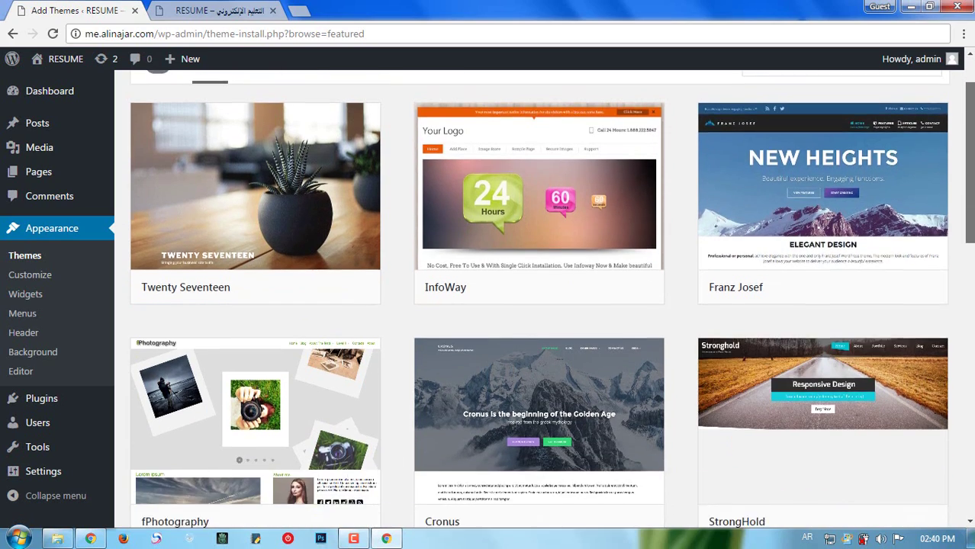
scroll(538, 298, down, 5)
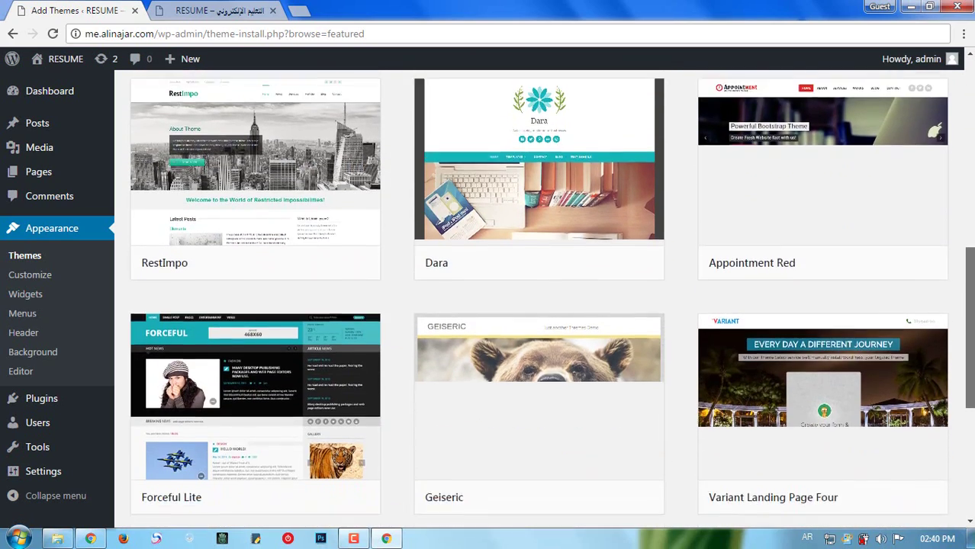
scroll(539, 297, down, 4)
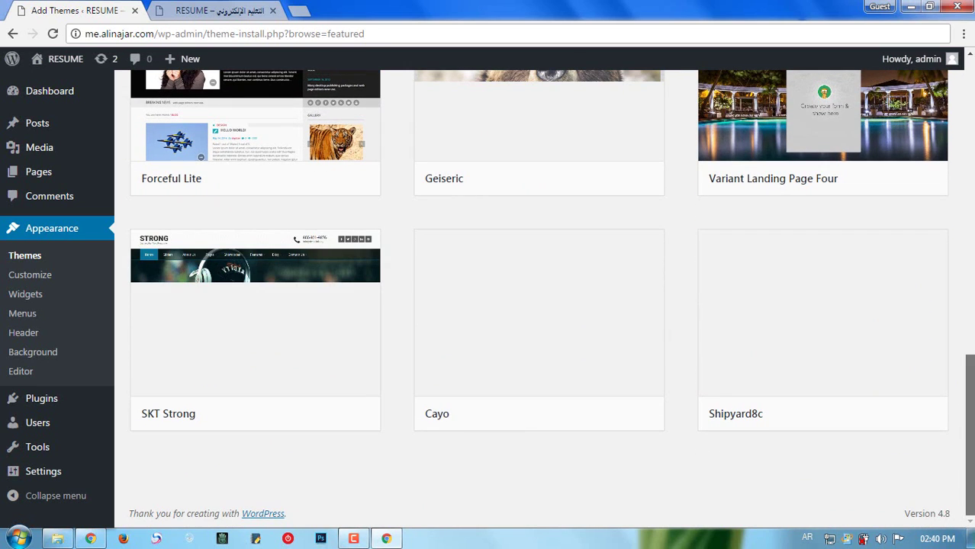
scroll(971, 496, up, 12)
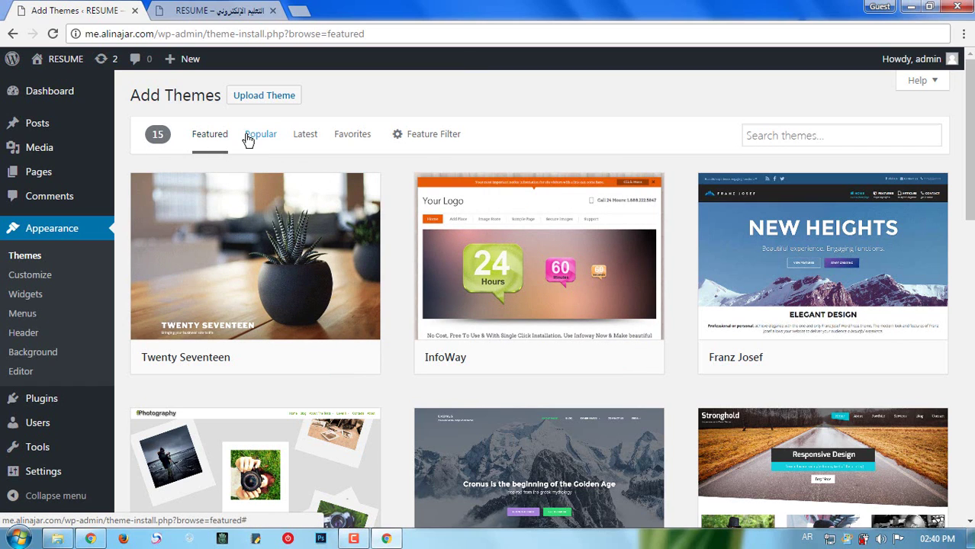
- Filter the available themes by the Right Sidebar layout feature and apply the filter
click(422, 143)
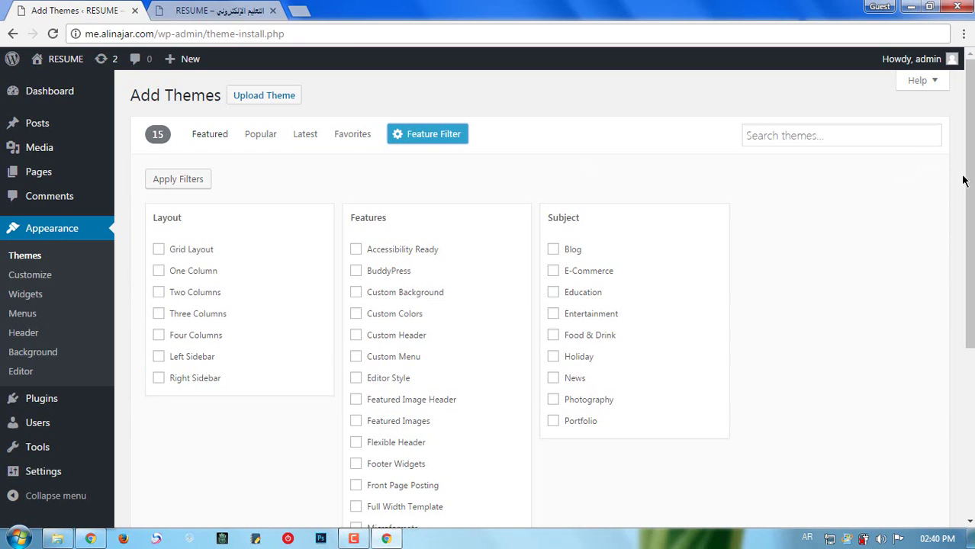
drag(964, 179, 969, 228)
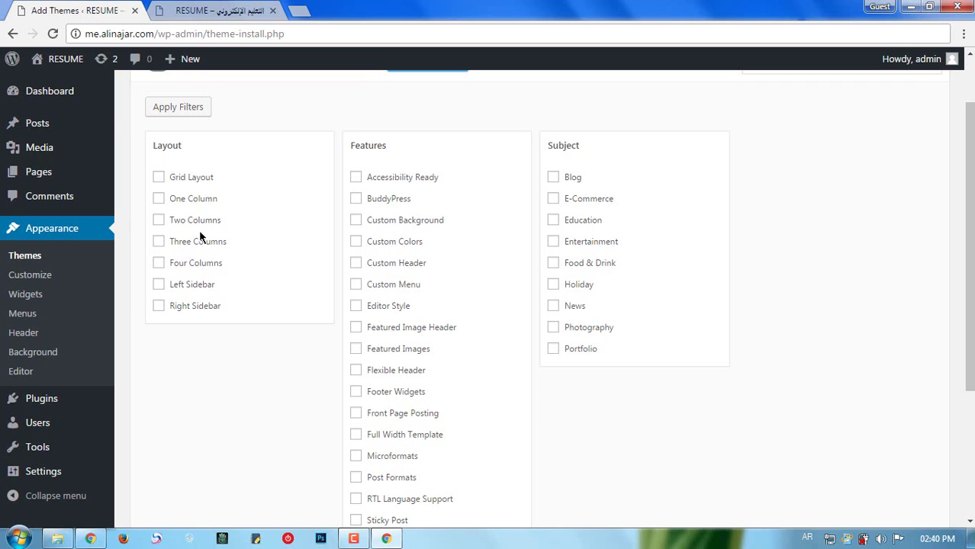
click(236, 17)
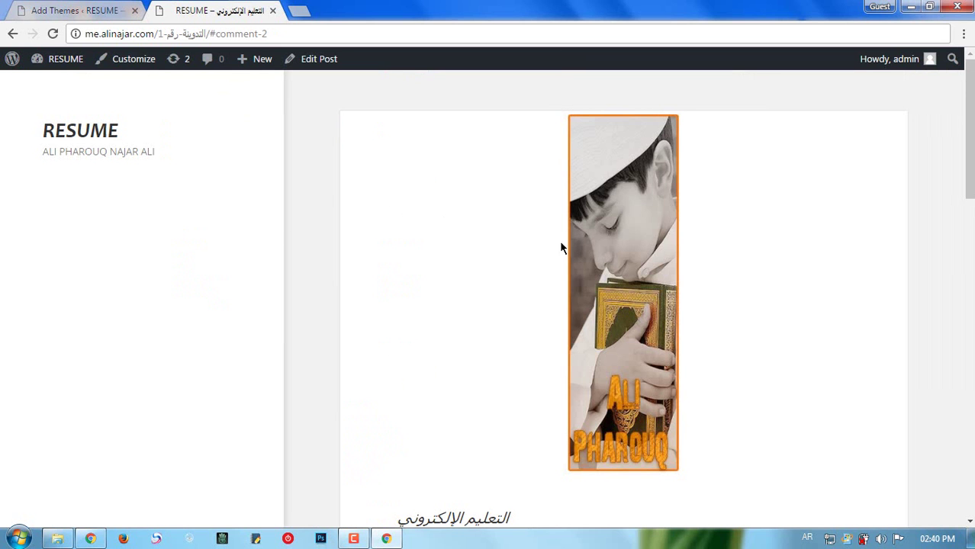
click(103, 12)
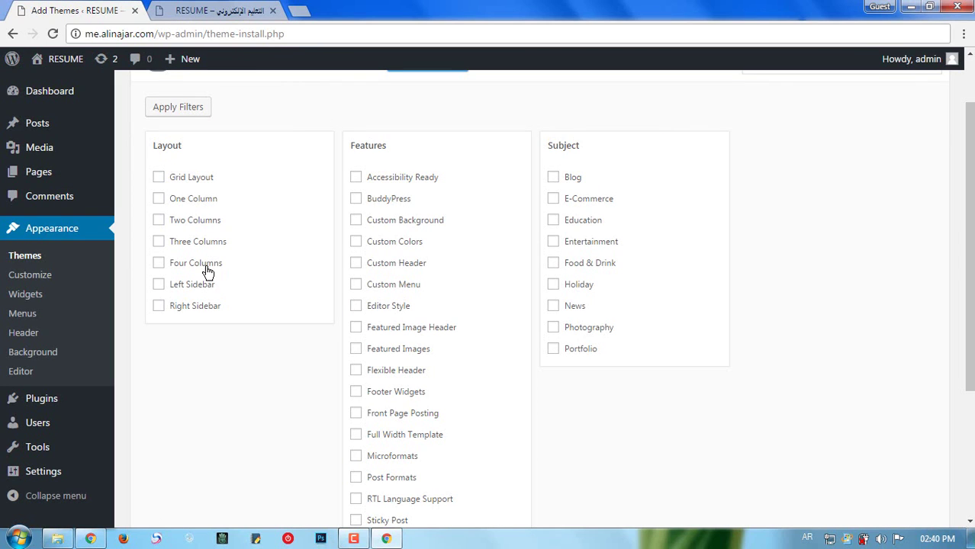
click(202, 312)
click(208, 109)
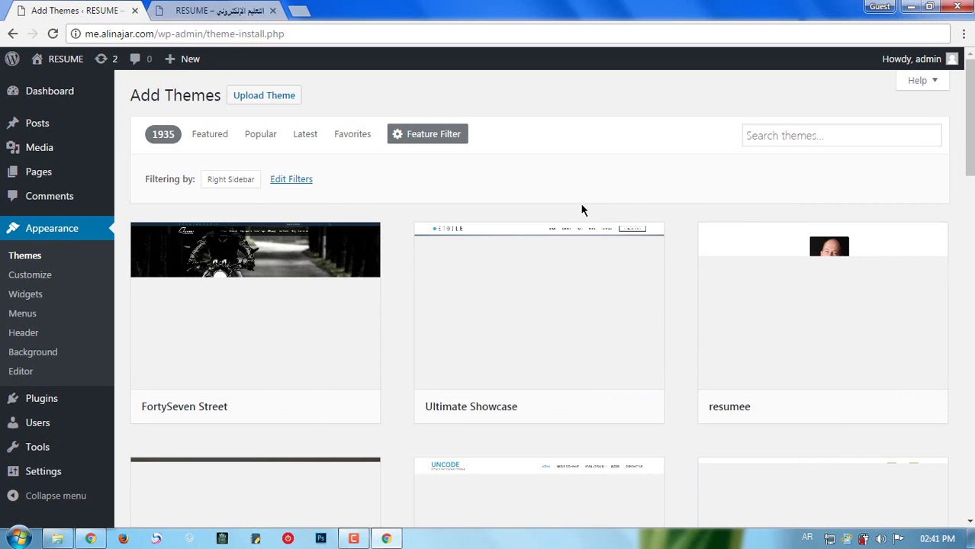
- Browse down through the themes that match the Right Sidebar filter
mouse_move(524, 292)
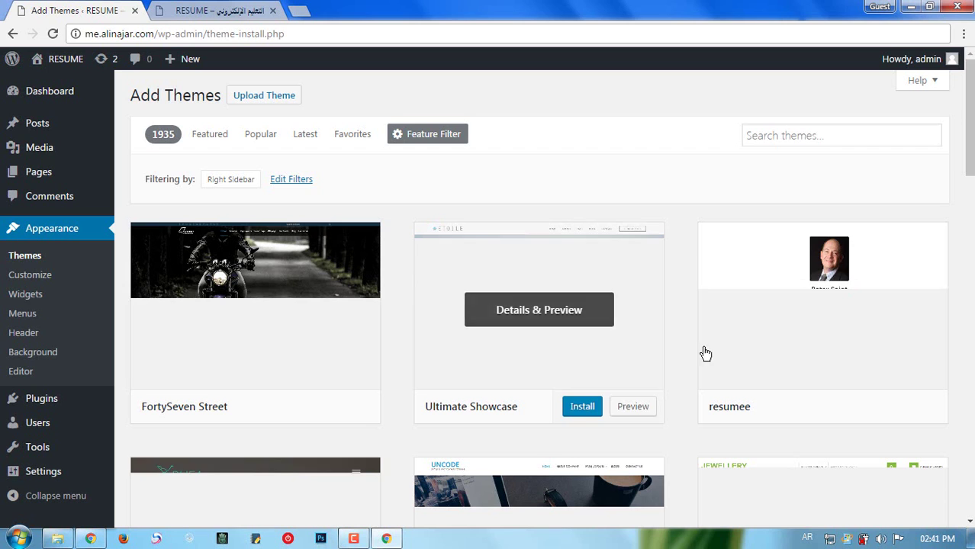
mouse_move(818, 283)
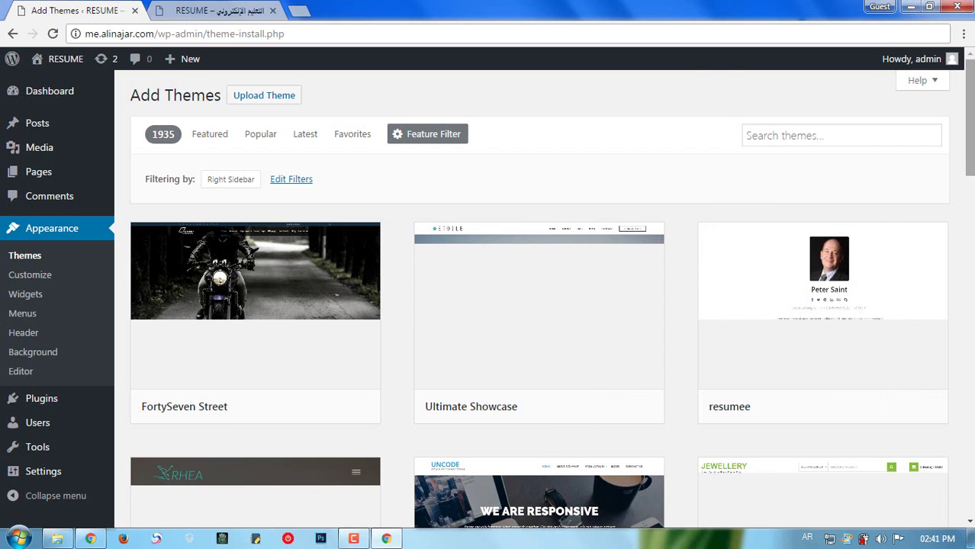
scroll(535, 305, down, 3)
scroll(544, 296, down, 6)
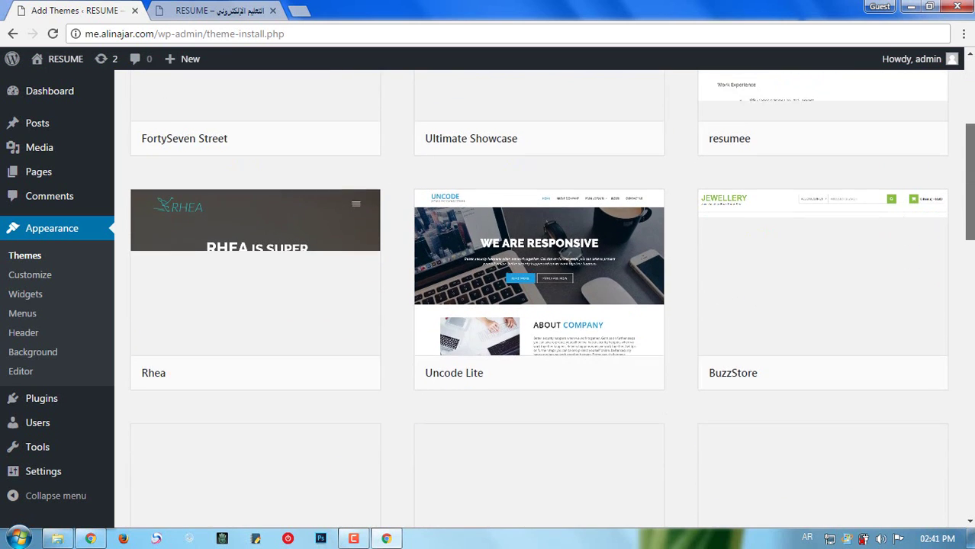
scroll(534, 305, down, 20)
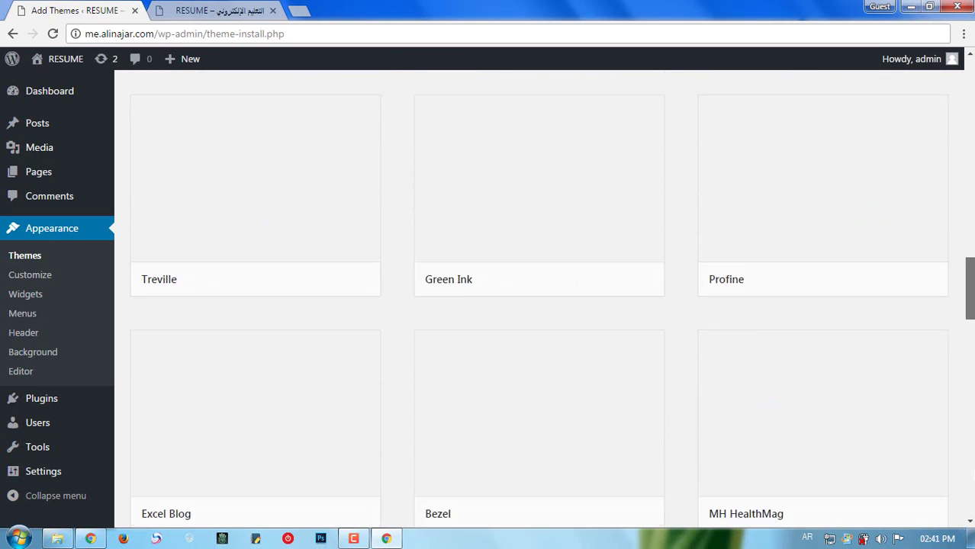
- Reopen the feature filter options and clear the Right Sidebar layout filter
scroll(972, 298, up, 20)
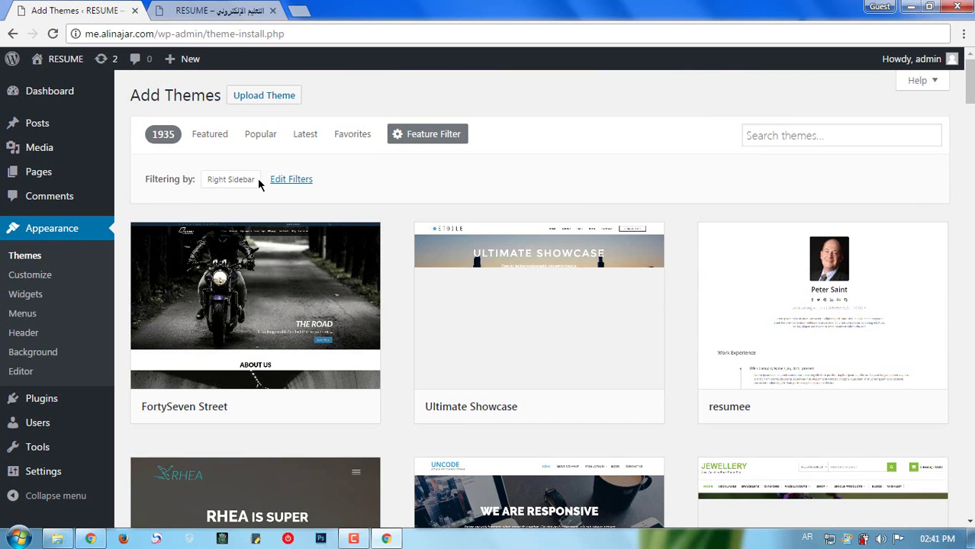
click(435, 137)
click(189, 380)
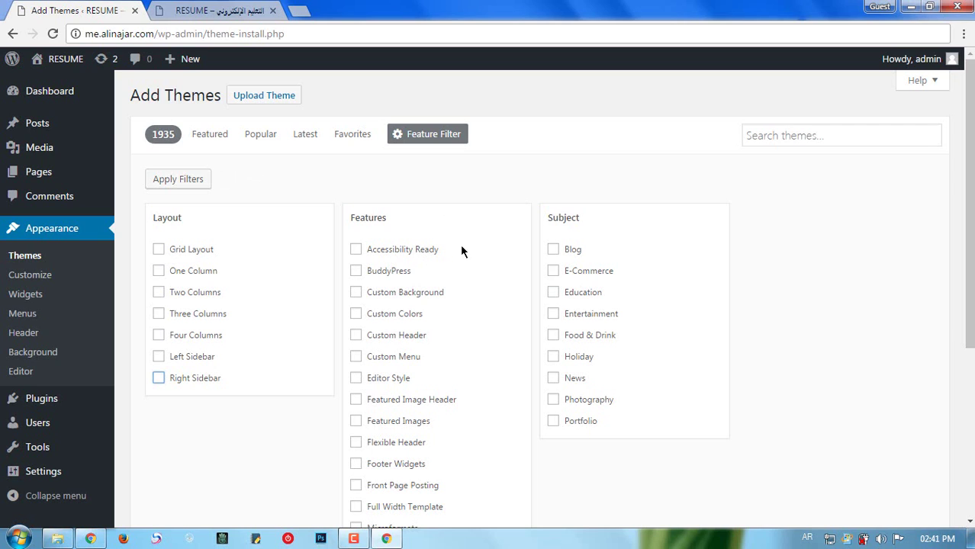
- Look through the available Layout, Features and Subject filter options and the theme search field
drag(972, 168, 973, 208)
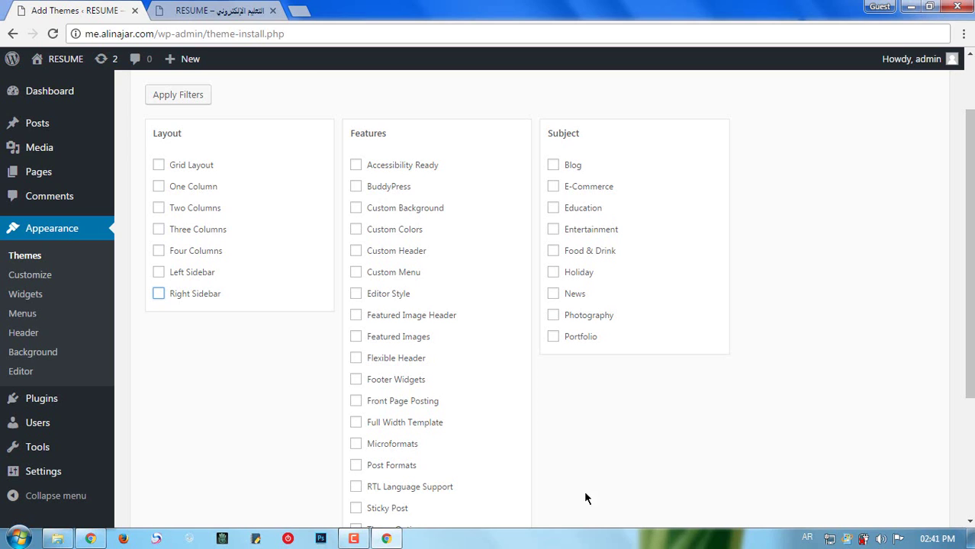
drag(970, 312, 959, 359)
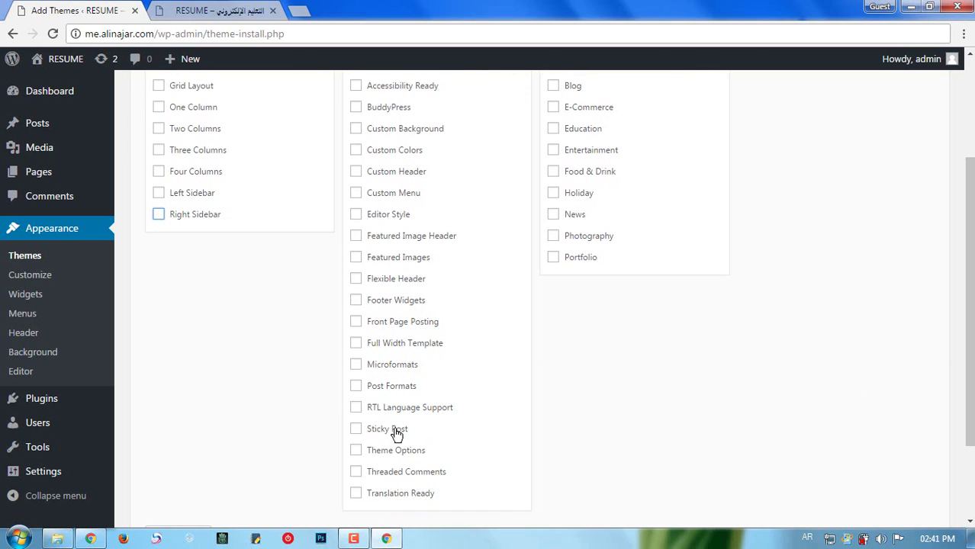
drag(973, 260, 968, 157)
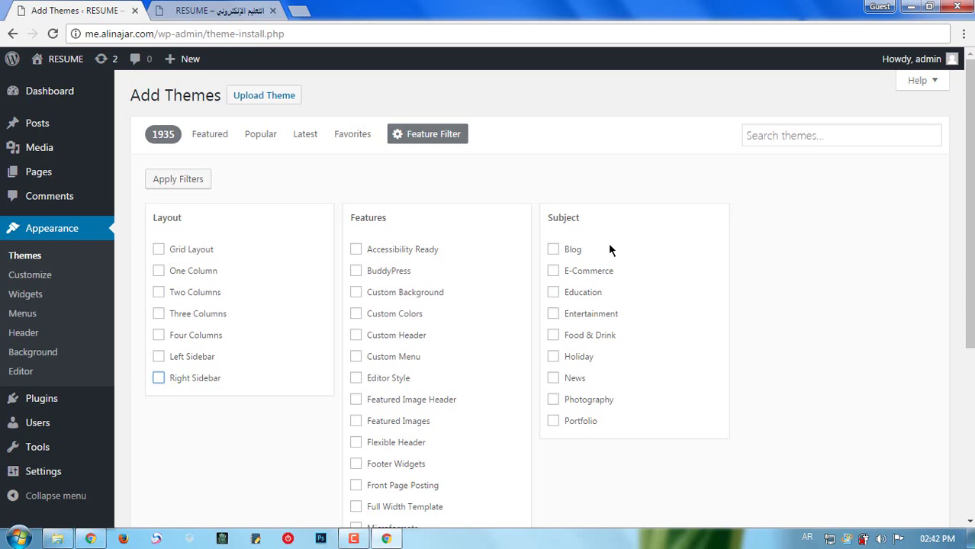
click(774, 137)
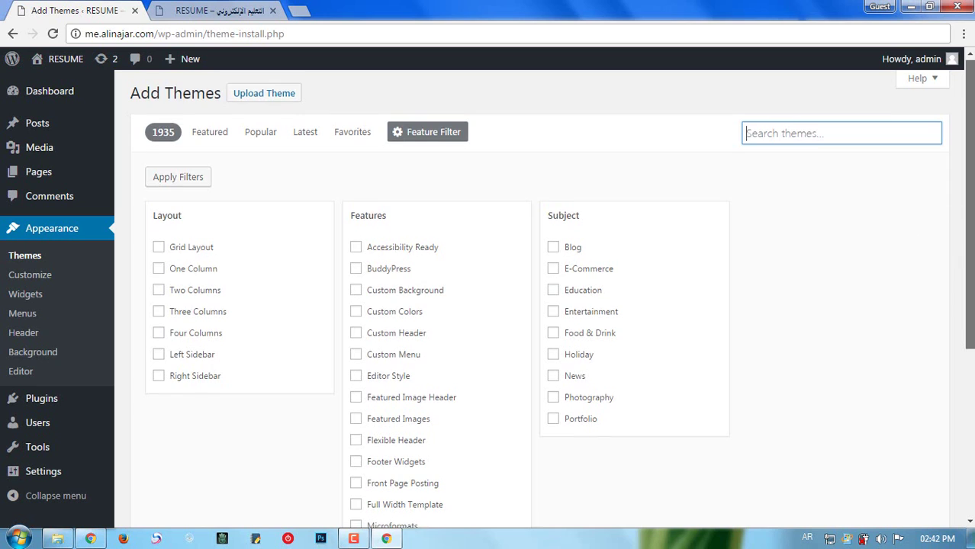
scroll(952, 242, down, 2)
scroll(718, 196, up, 2)
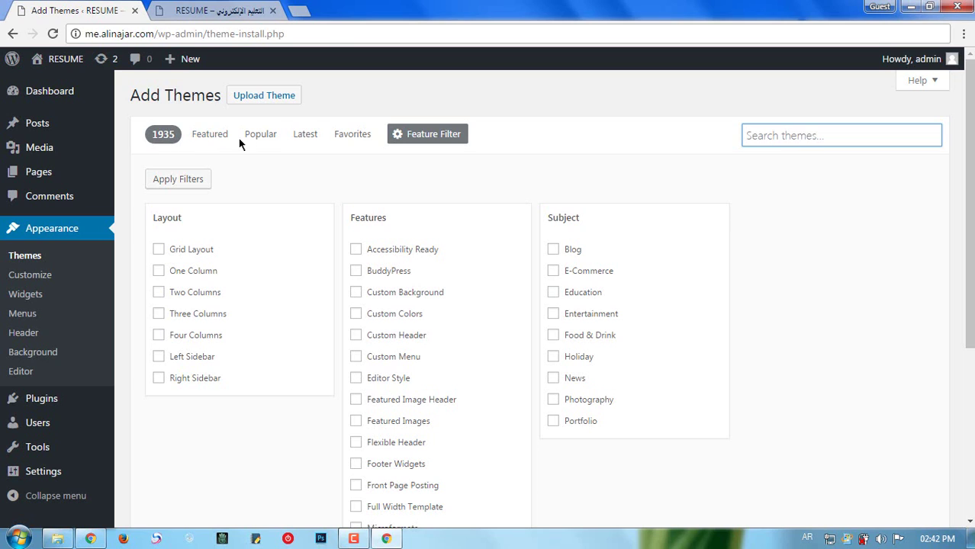
- Switch the theme catalogue to the popular themes and to the latest ones, and reload the page
click(270, 141)
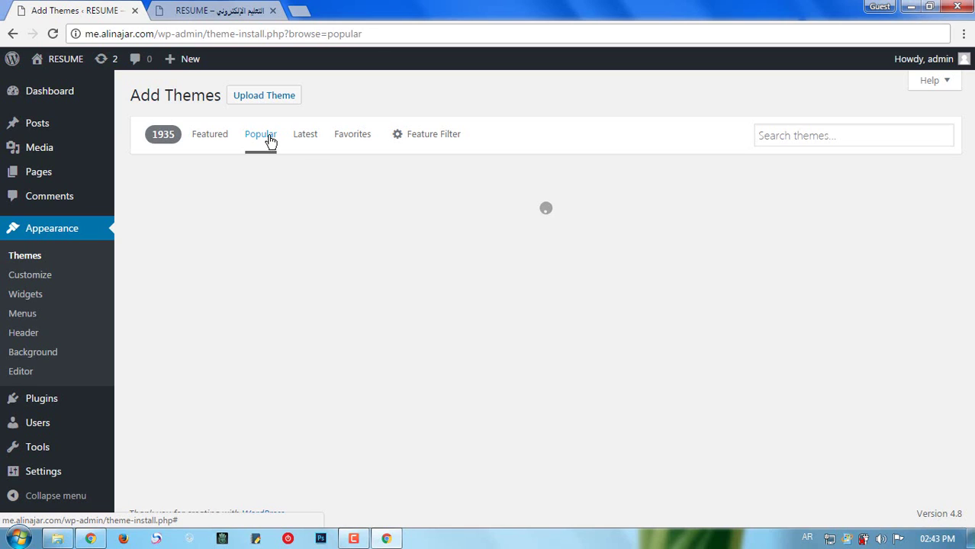
click(310, 139)
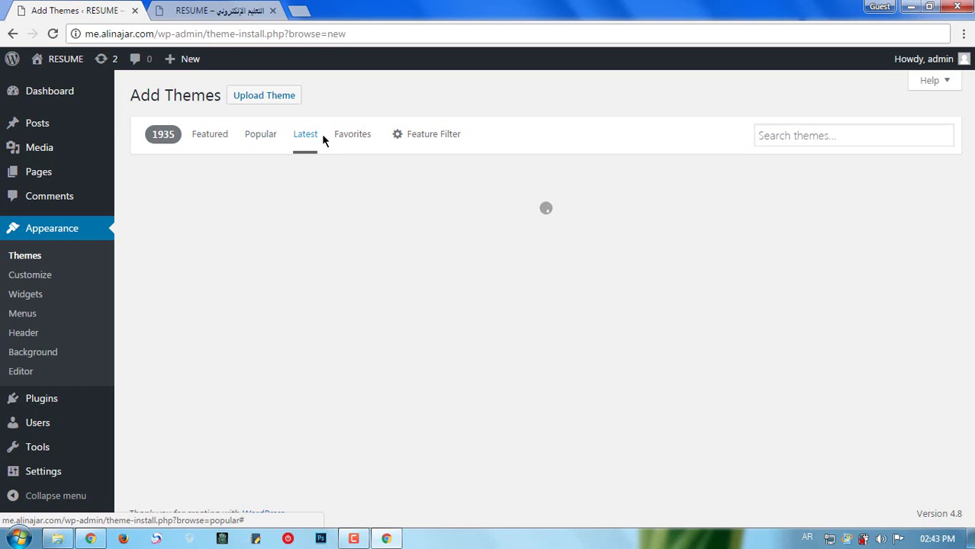
right_click(388, 176)
click(419, 221)
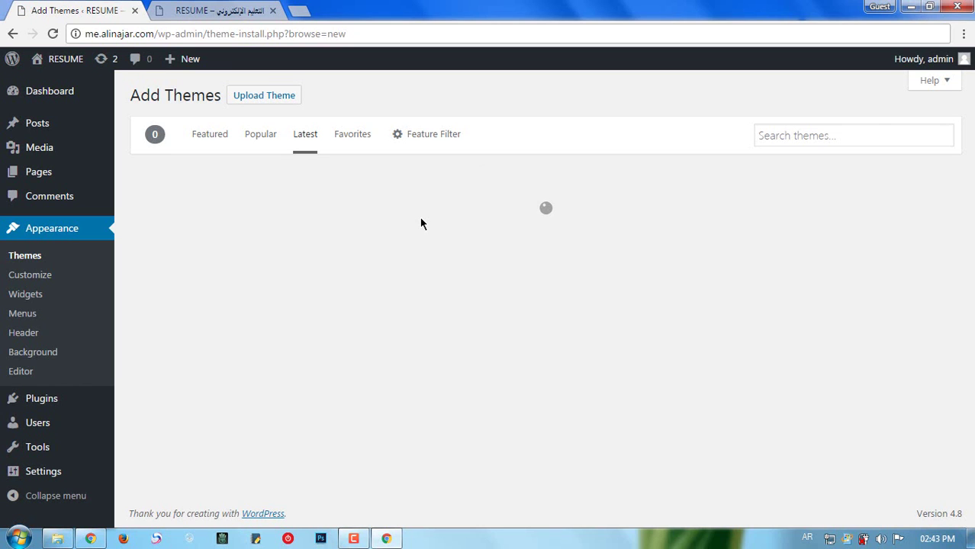
mouse_move(380, 200)
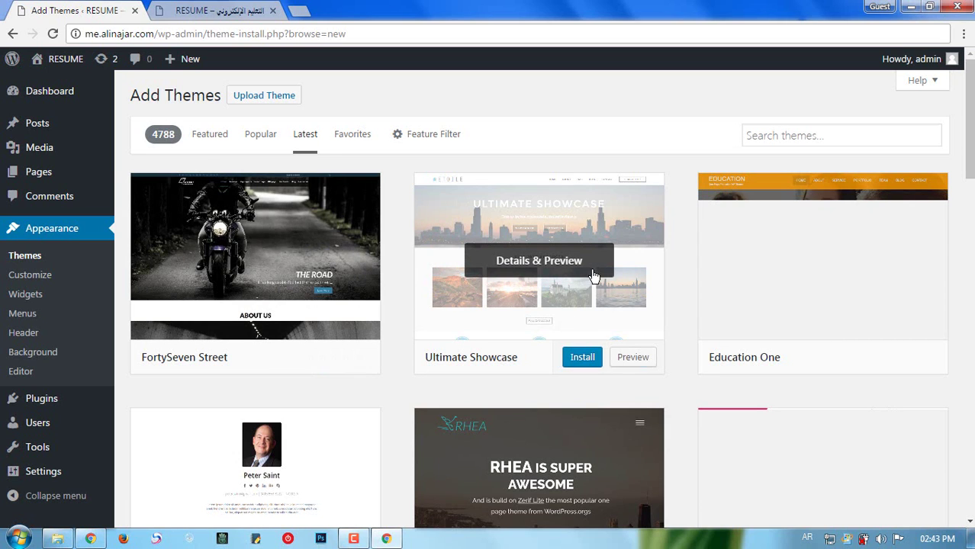
- View the Education One theme's details and preview, and return to the latest themes
mouse_move(740, 355)
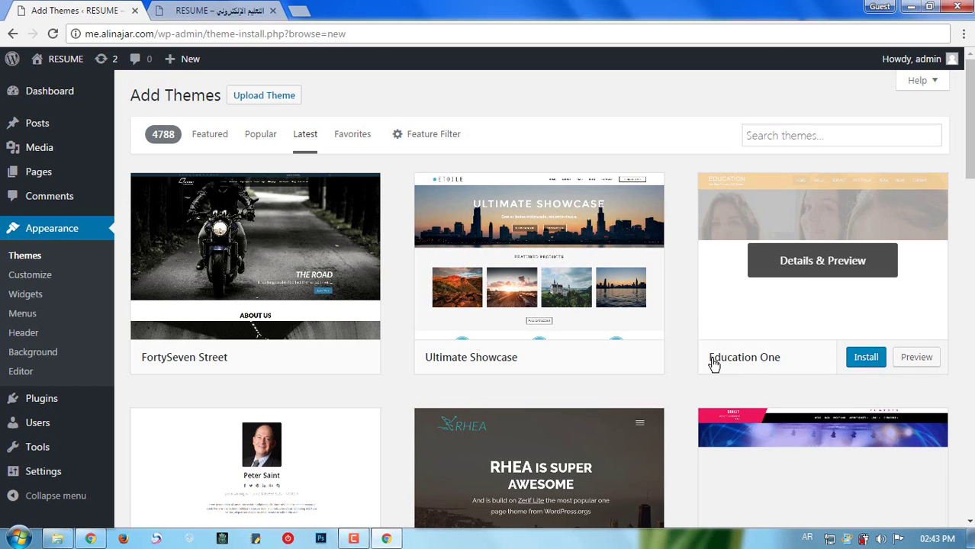
drag(712, 364, 781, 379)
click(782, 379)
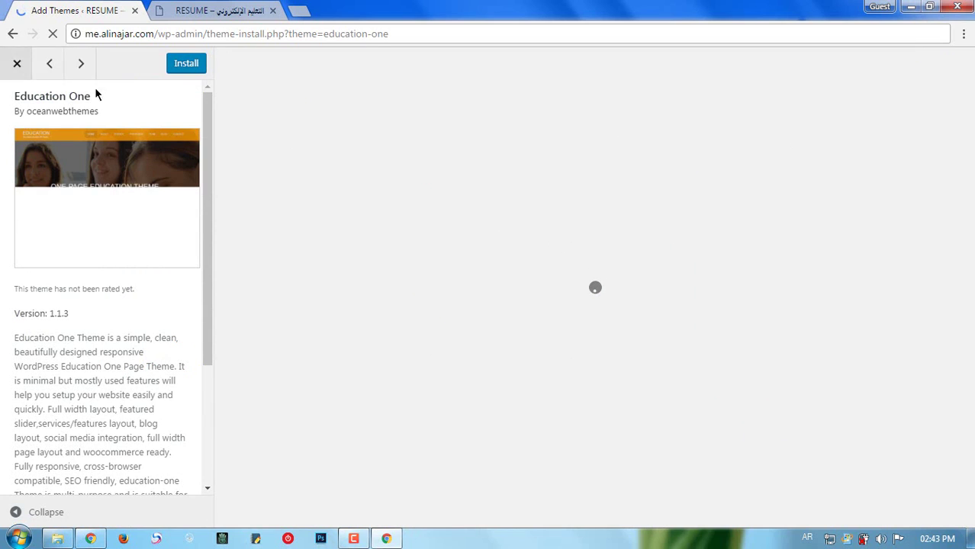
click(15, 35)
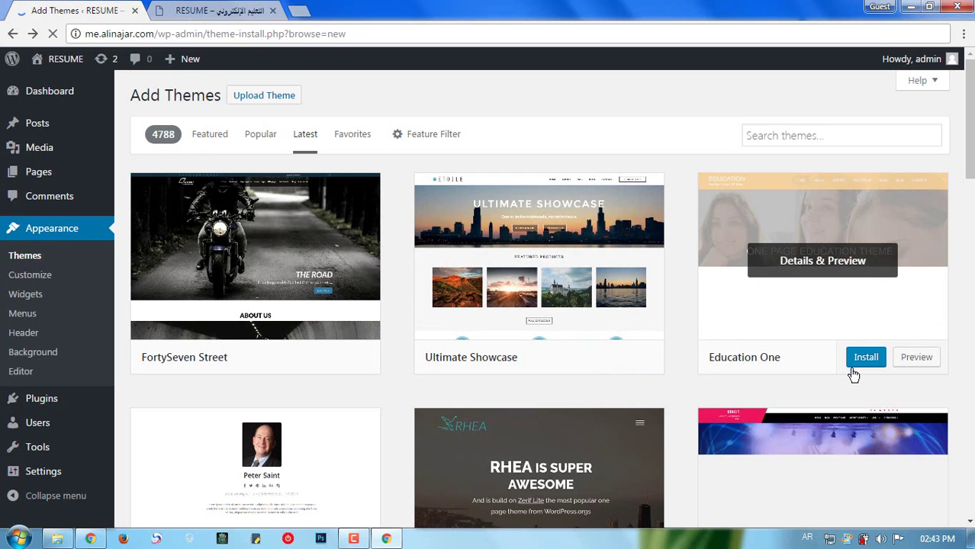
- Install the Education One theme and activate it from the installed themes
click(865, 358)
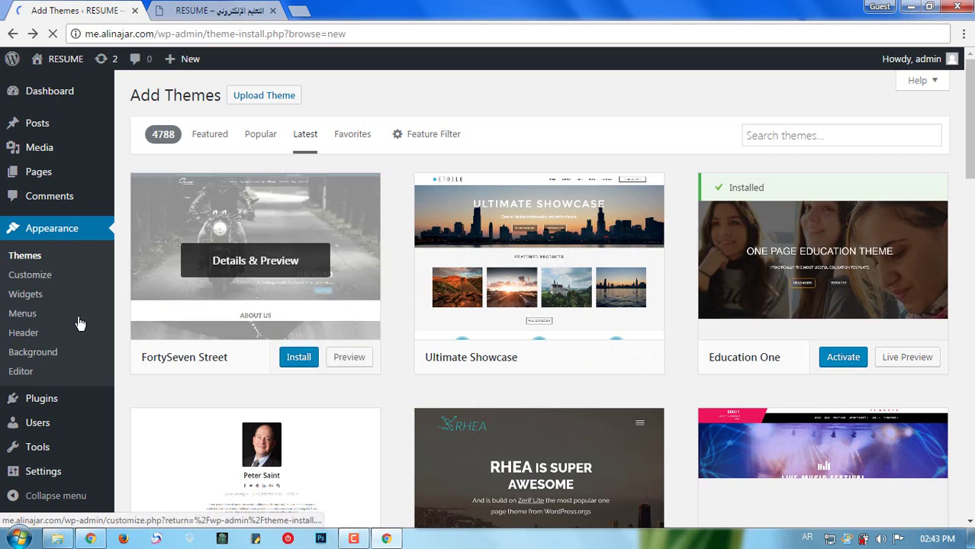
click(44, 257)
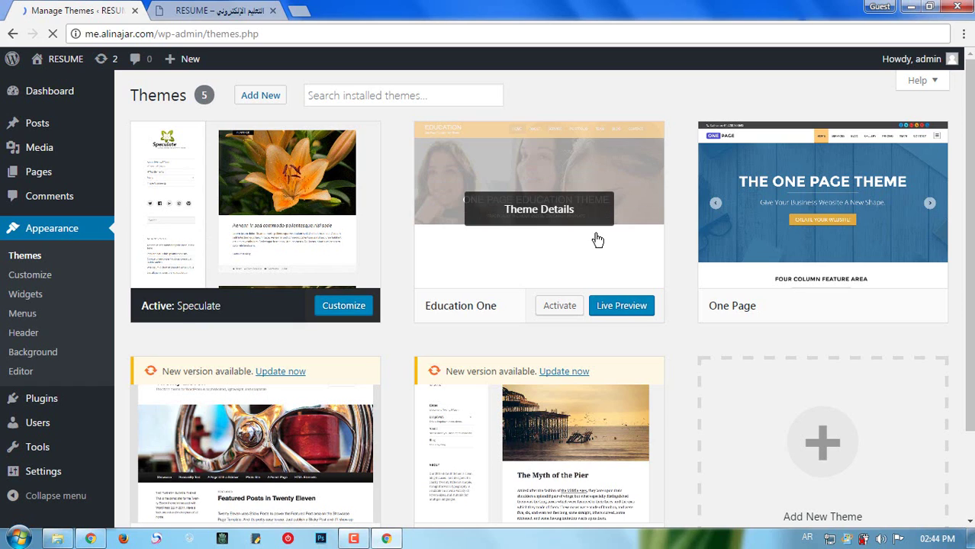
click(564, 306)
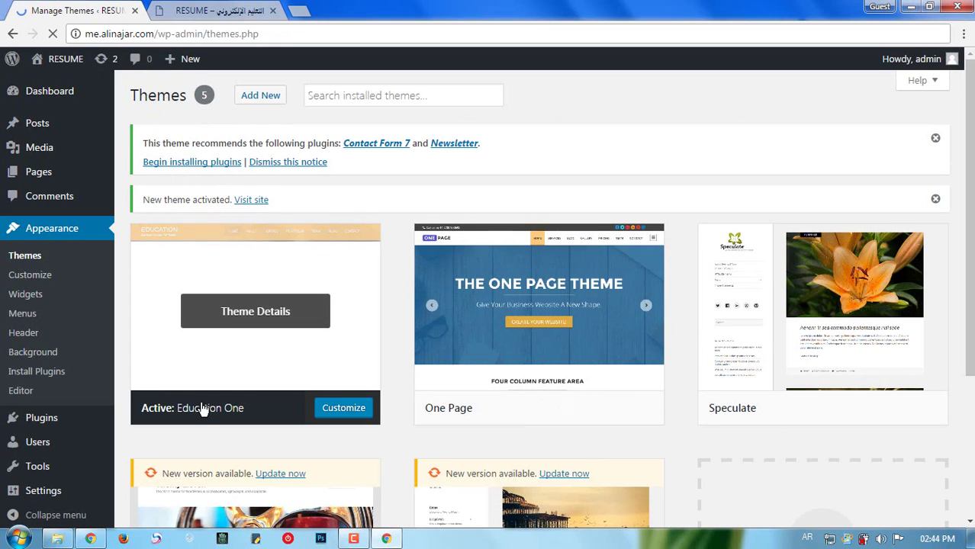
- Reload the site's open blog post to check its look under the new theme, and return to theme management
click(212, 10)
right_click(332, 107)
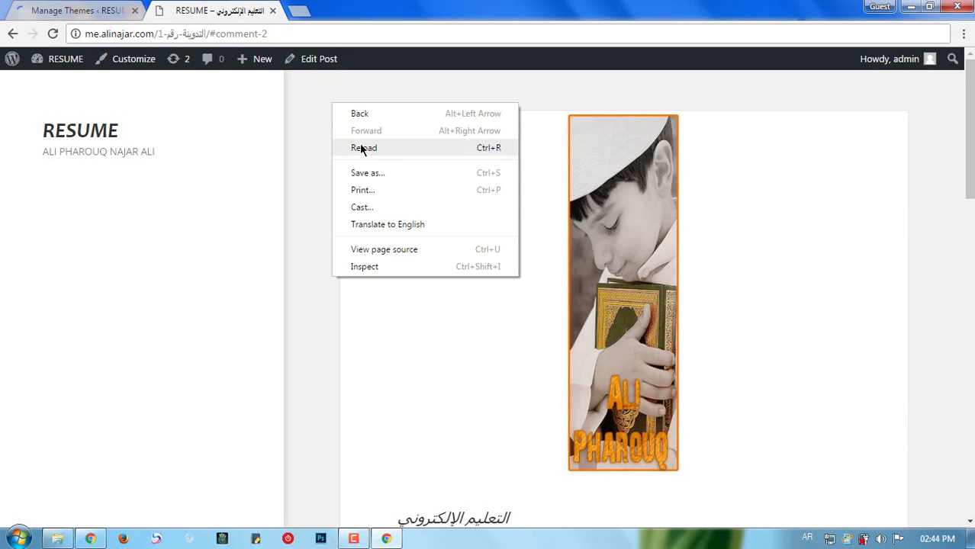
click(362, 148)
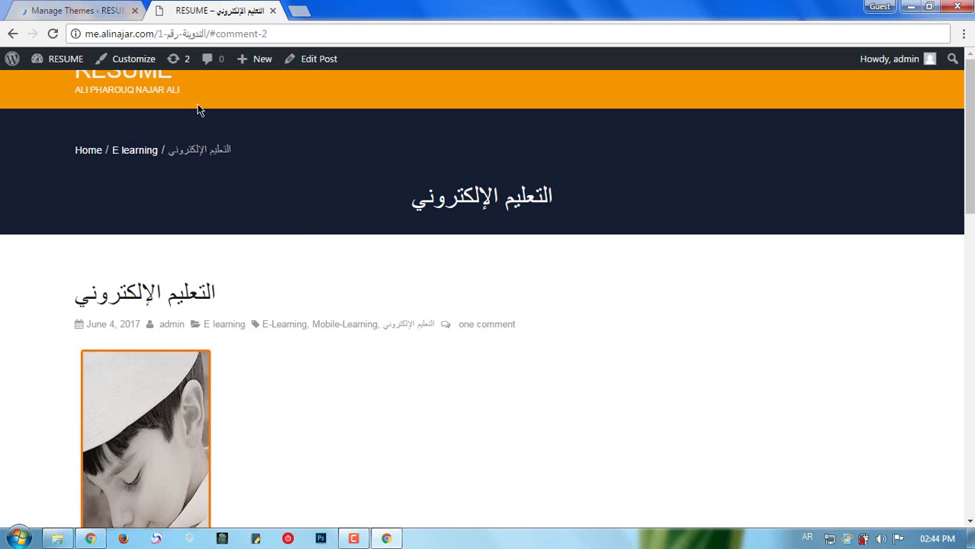
mouse_move(969, 186)
mouse_down()
mouse_move(973, 477)
mouse_move(972, 174)
mouse_up()
click(42, 10)
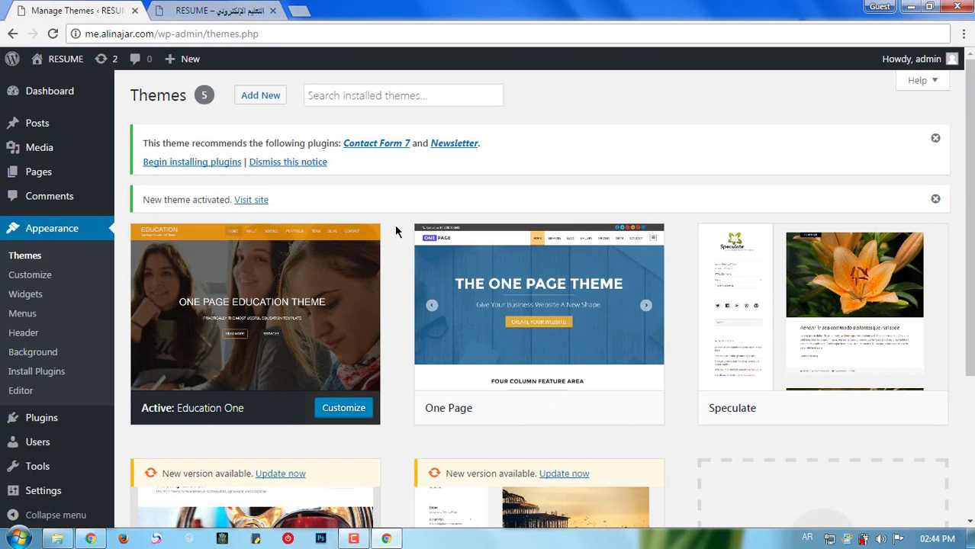